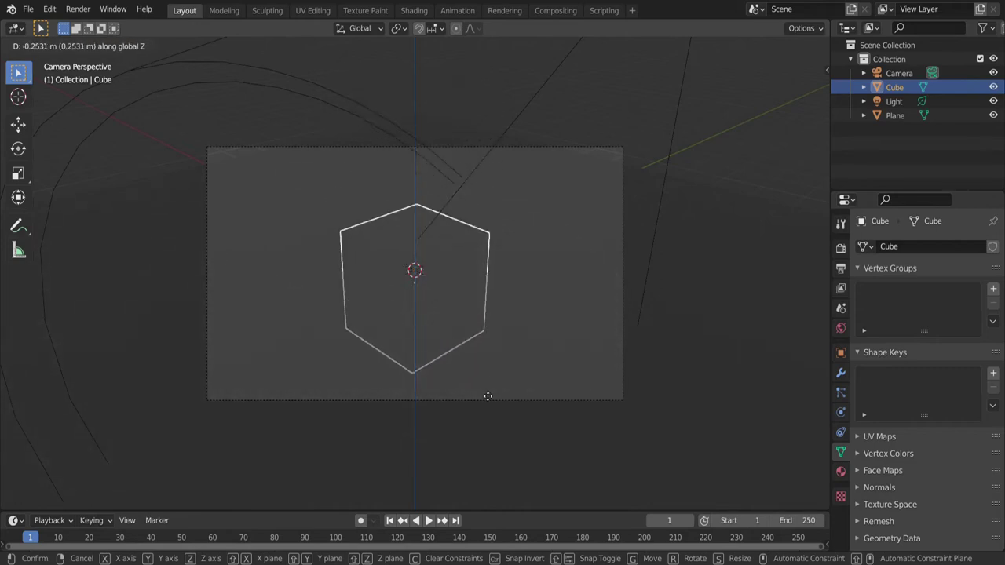
- Confirm the cube's lowered position along Z
{"action": "left_click", "coordinate": [480, 347]}
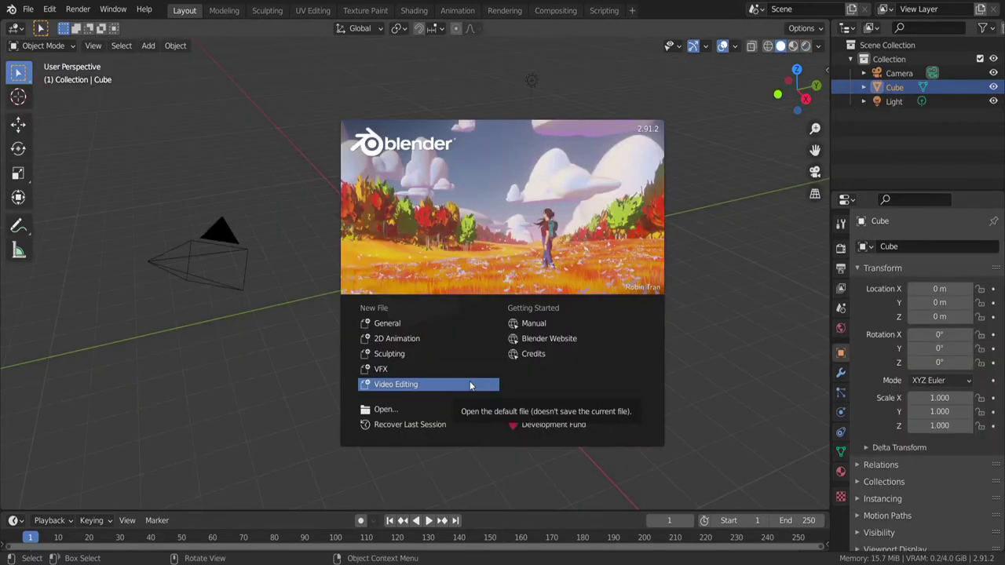
- In a new General scene, add a driver (var + 1000.0) to the default light's Power
{"action": "left_click", "coordinate": [397, 325]}
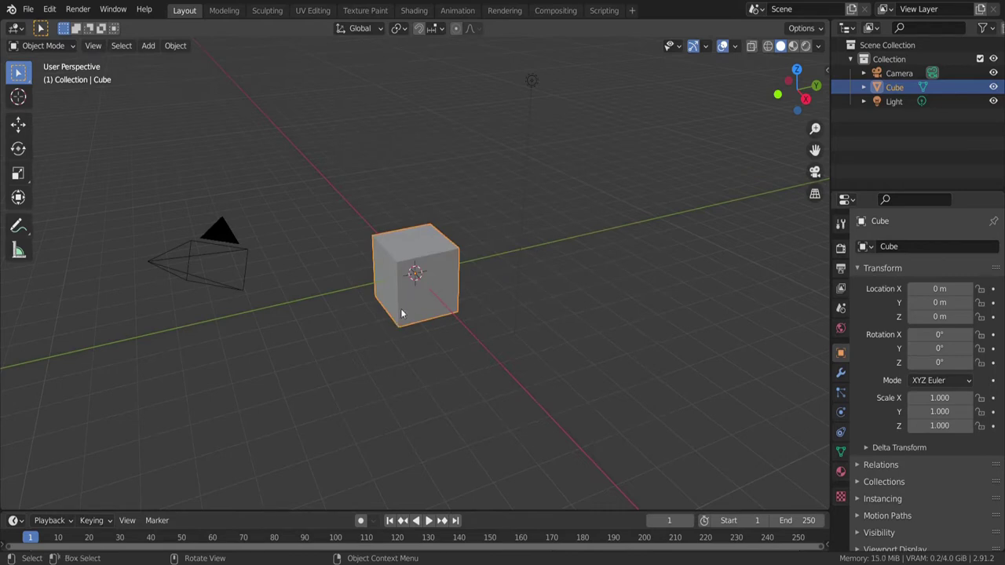
{"action": "left_click", "coordinate": [533, 81]}
{"action": "left_click", "coordinate": [841, 412]}
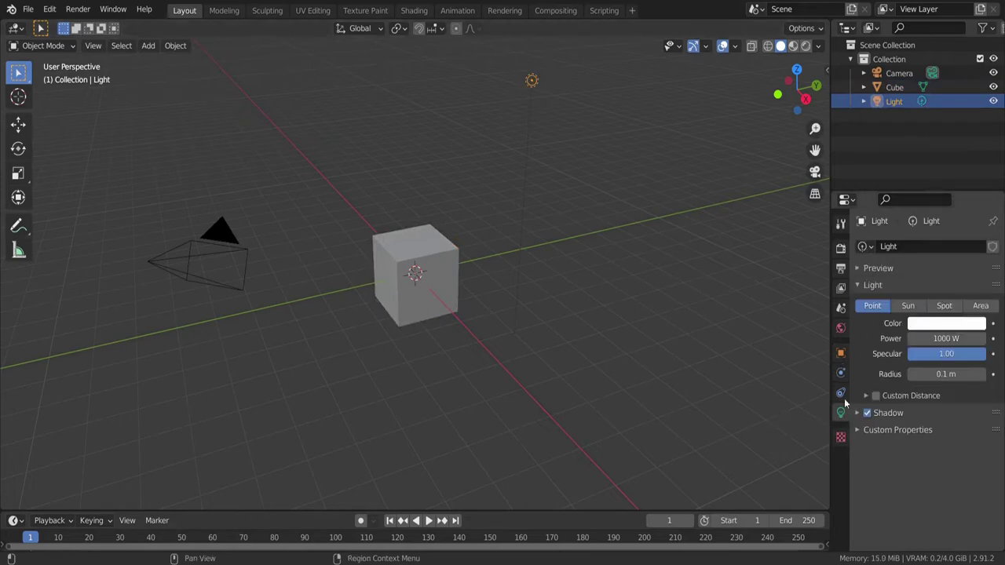
{"action": "right_click", "coordinate": [947, 338]}
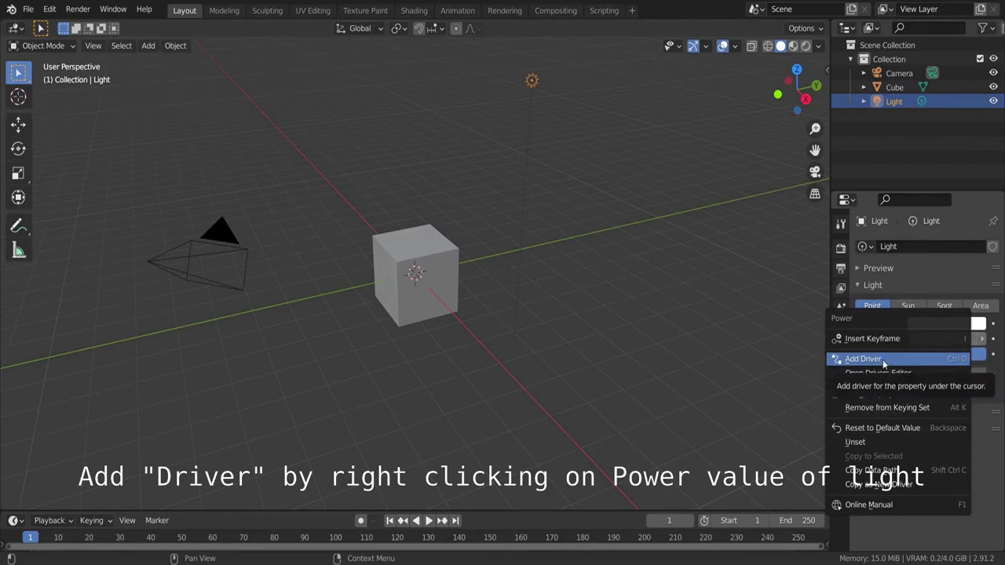
{"action": "left_click", "coordinate": [882, 359]}
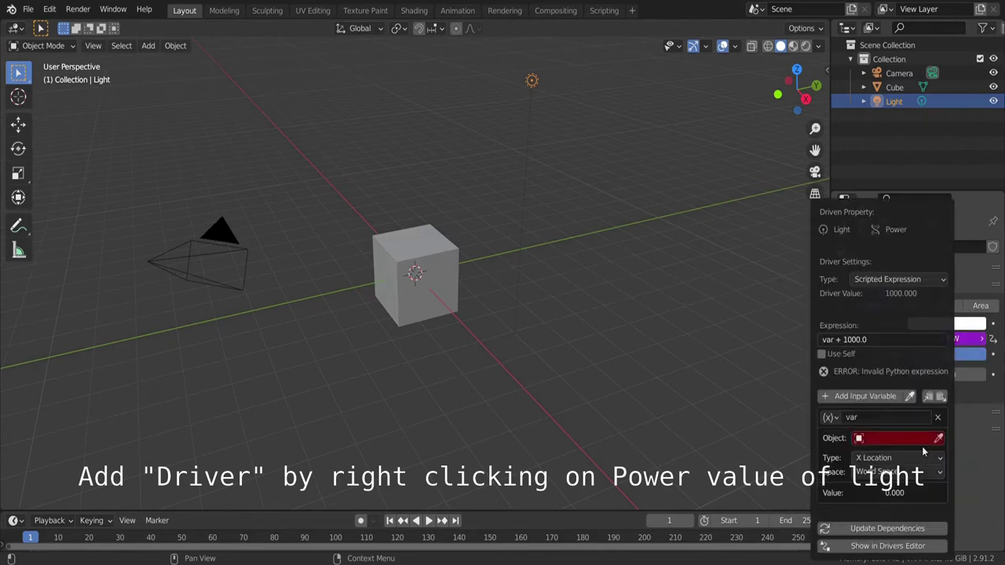
{"action": "left_click", "coordinate": [448, 304]}
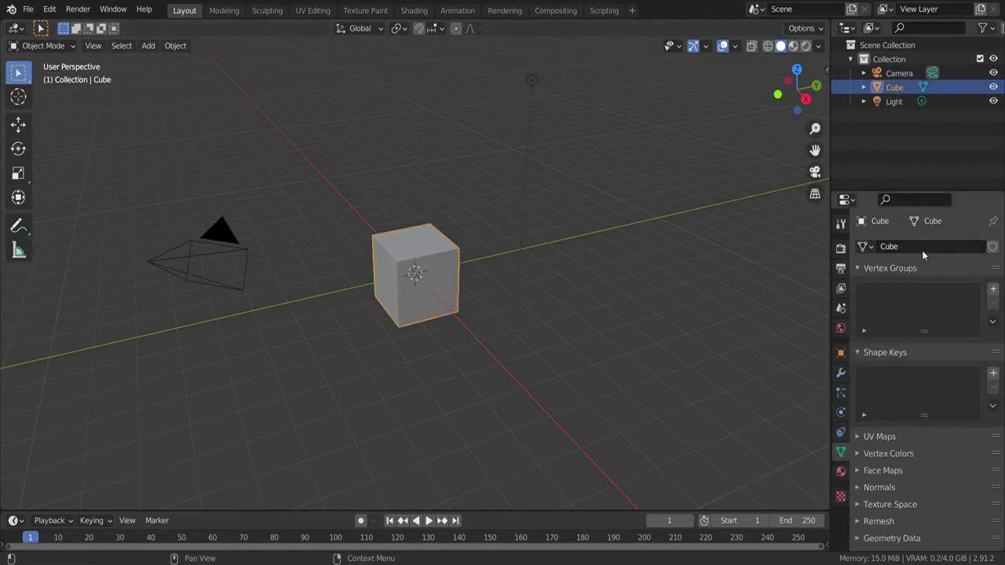
- Change the default light's type to Spot
{"action": "left_click", "coordinate": [532, 81]}
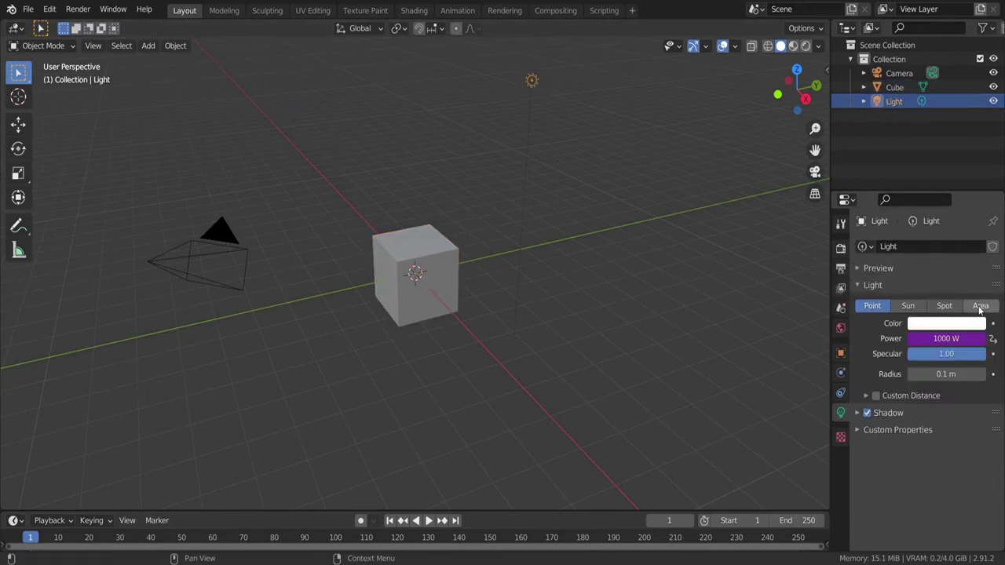
{"action": "left_click", "coordinate": [980, 306]}
{"action": "left_click", "coordinate": [942, 308]}
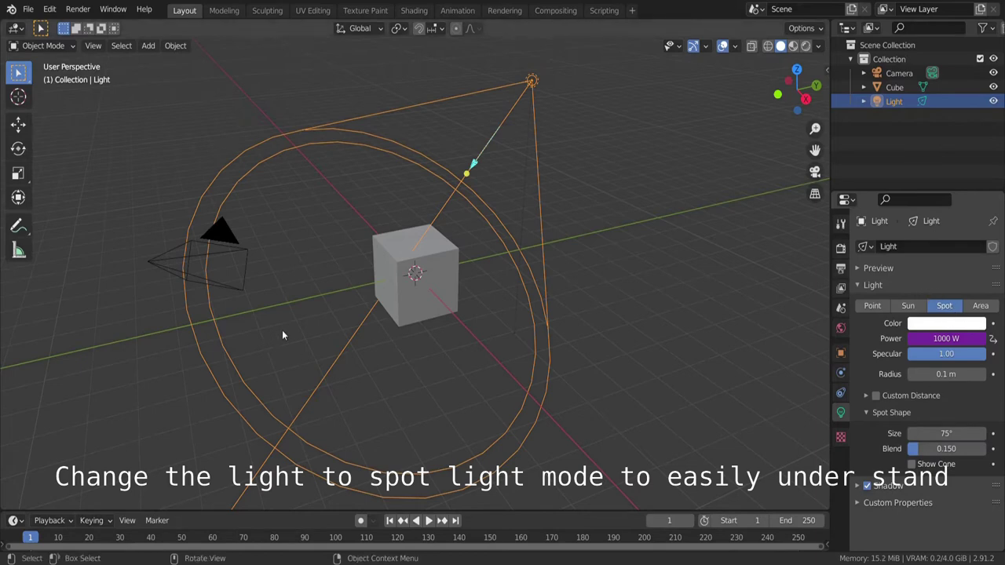
- Add a greatly enlarged floor plane under the cube and preview the scene in Rendered shading
{"action": "key", "text": "shift+a"}
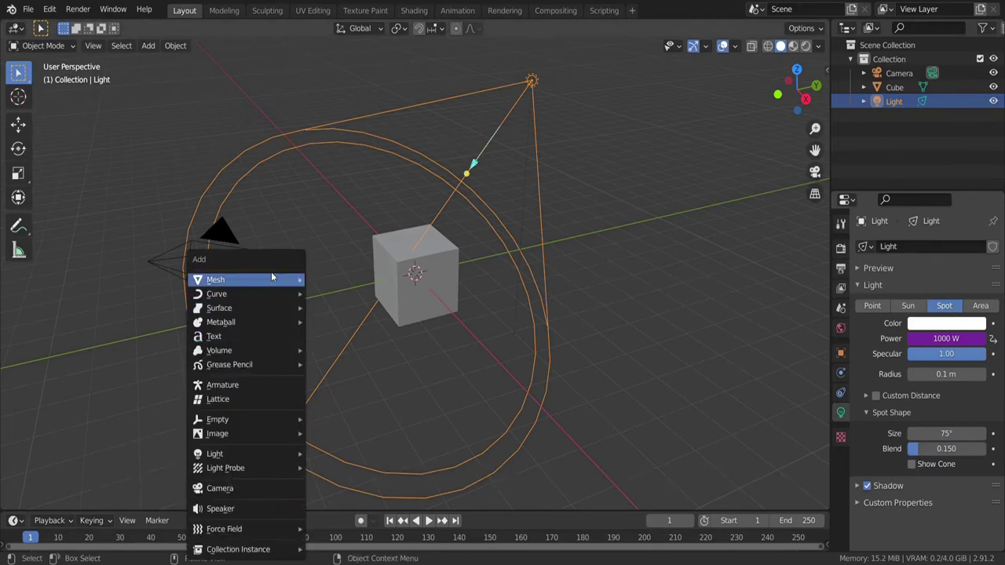
{"action": "left_click", "coordinate": [333, 279]}
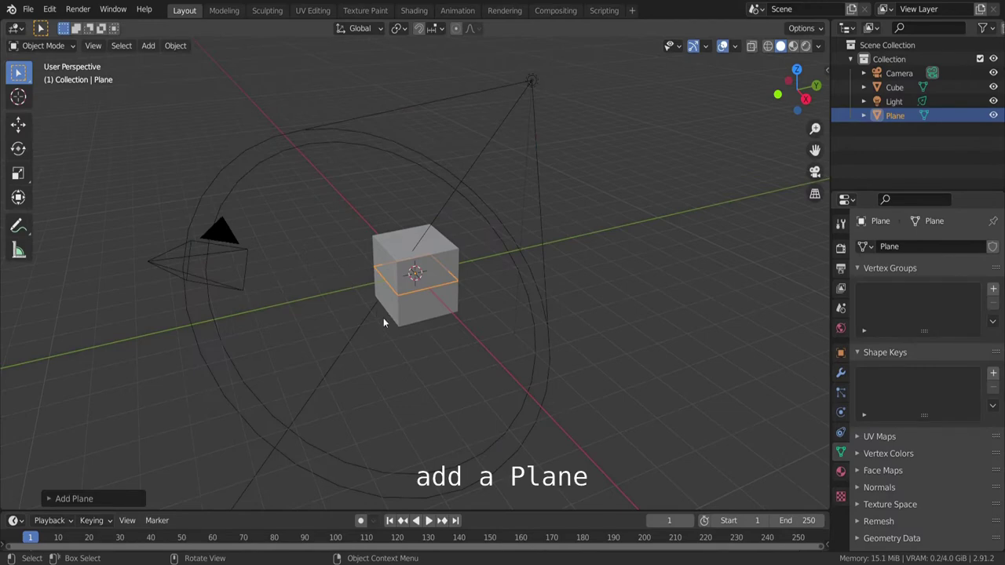
{"action": "key", "text": "s"}
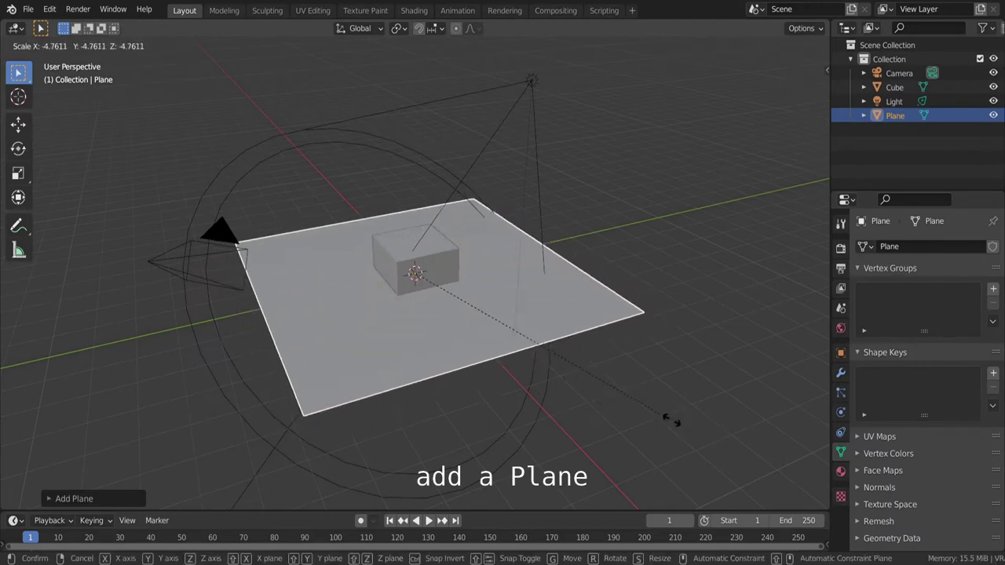
{"action": "key", "text": "Return"}
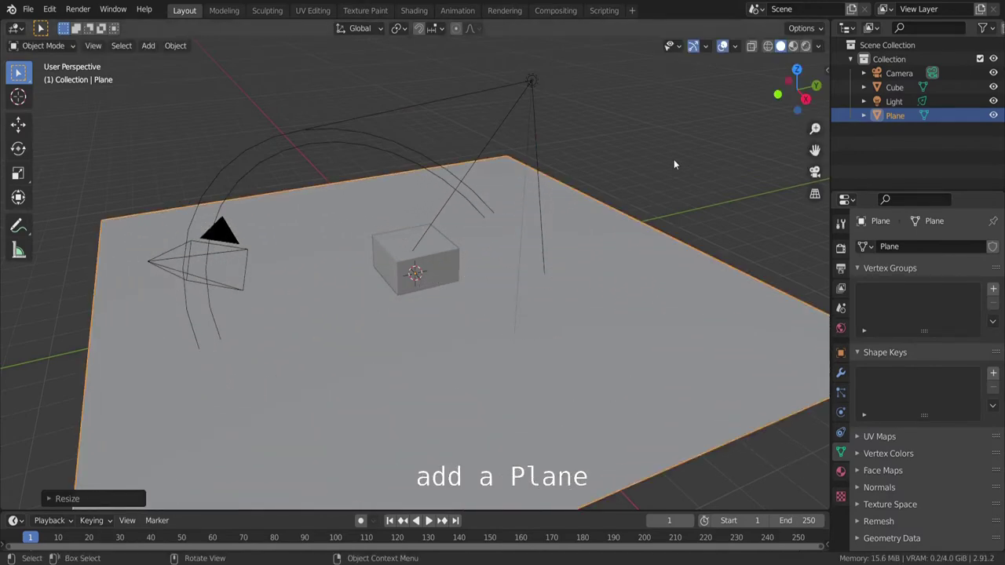
{"action": "left_click", "coordinate": [804, 46]}
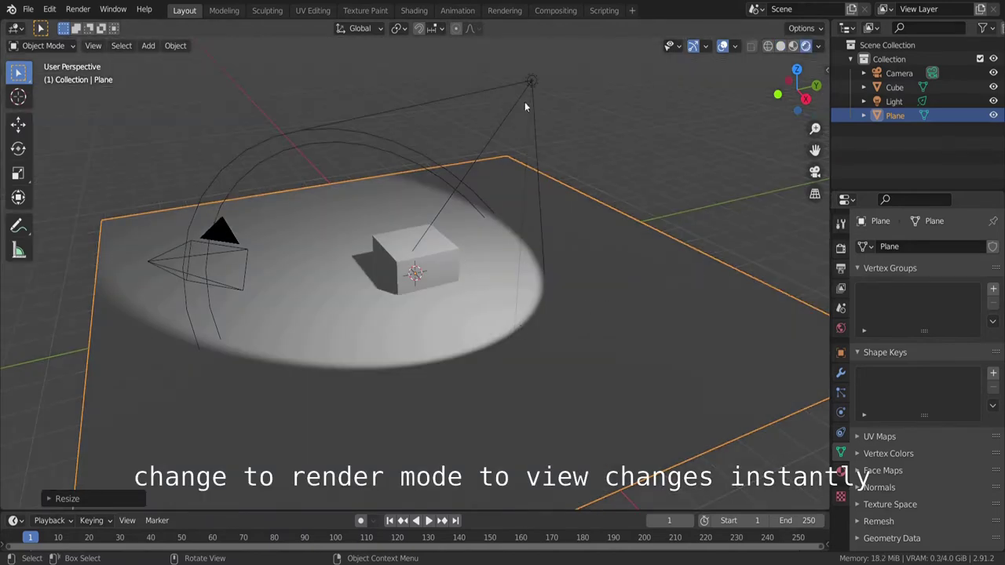
{"action": "left_click", "coordinate": [534, 79]}
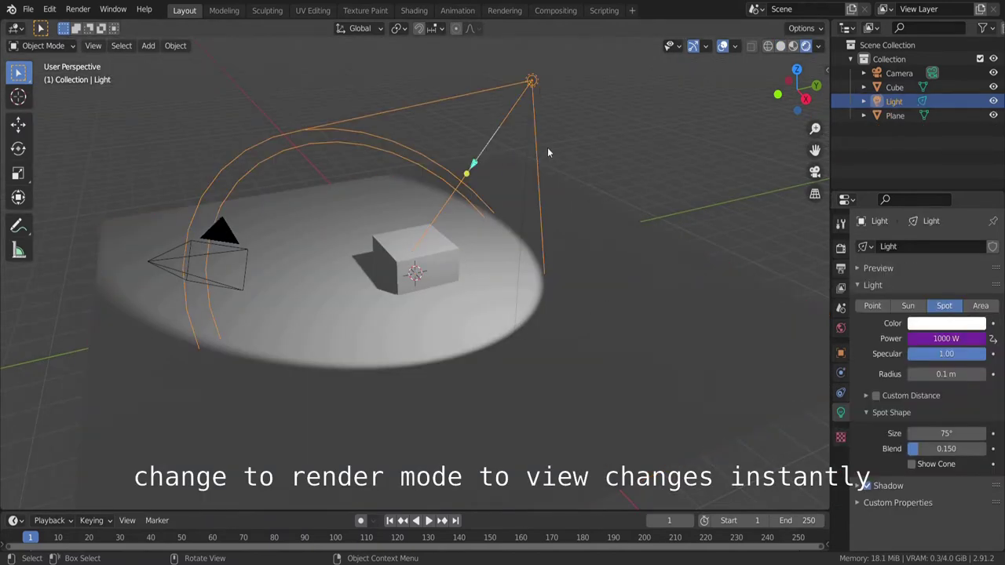
- In the Animation workspace with Rendered shading, make the bottom area a Drivers editor with its sidebar
{"action": "left_click", "coordinate": [457, 10]}
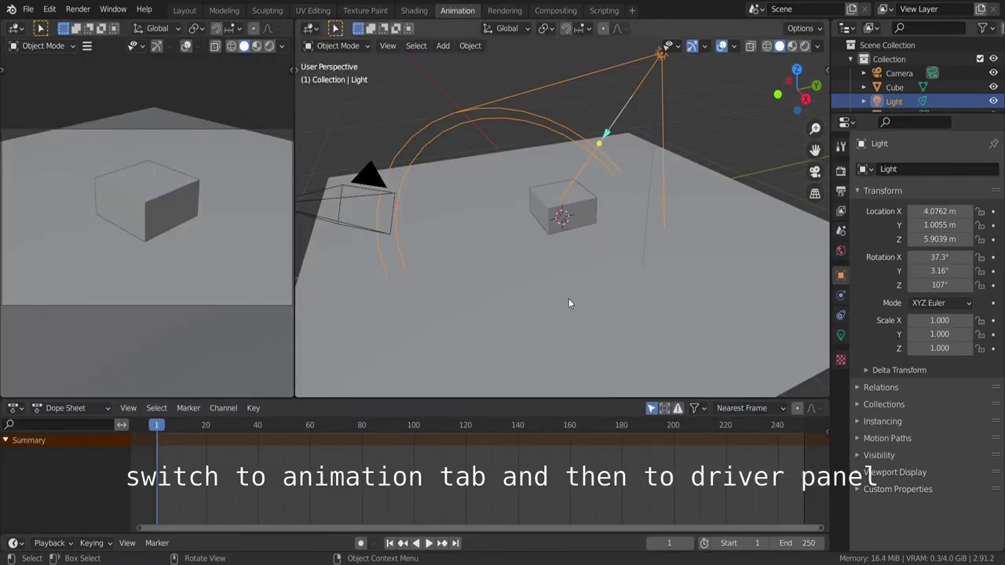
{"action": "left_click", "coordinate": [805, 45]}
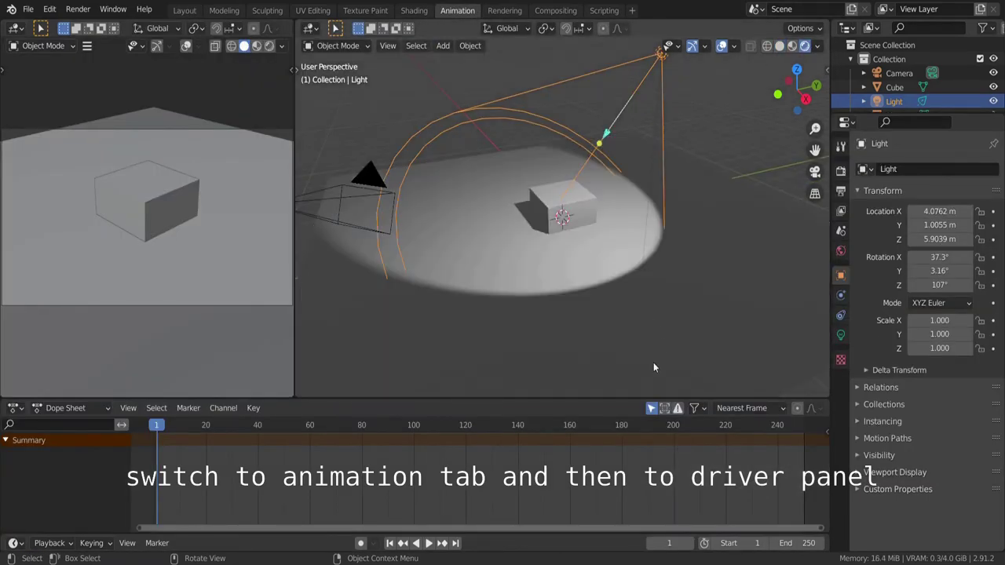
{"action": "left_click", "coordinate": [17, 409]}
{"action": "left_click", "coordinate": [155, 331]}
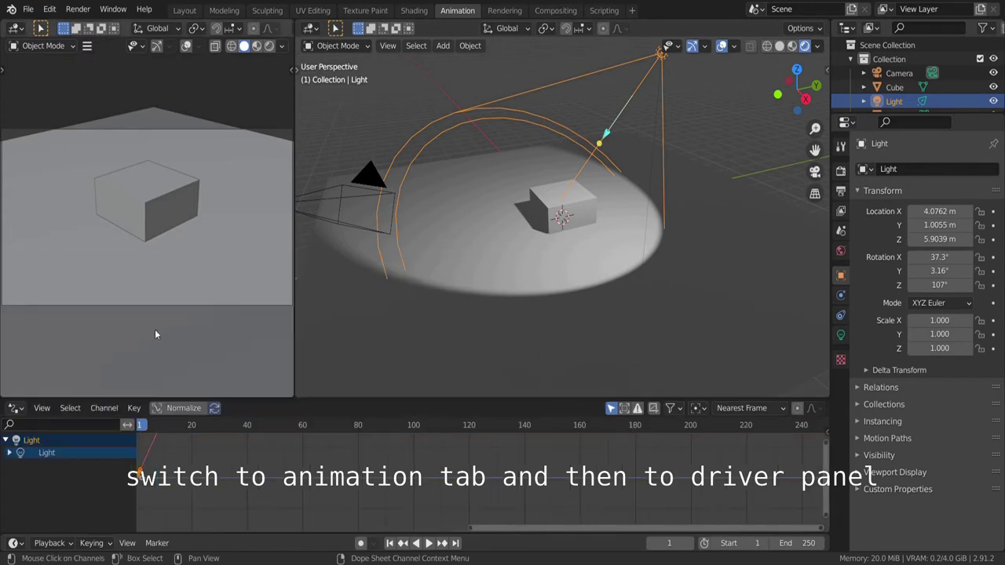
{"action": "key", "text": "Home"}
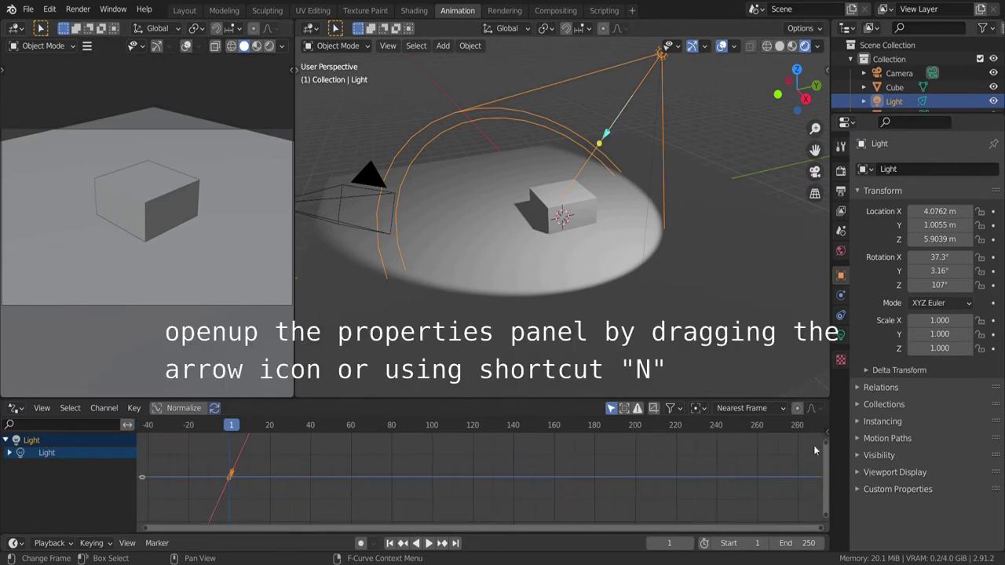
{"action": "key", "text": "n"}
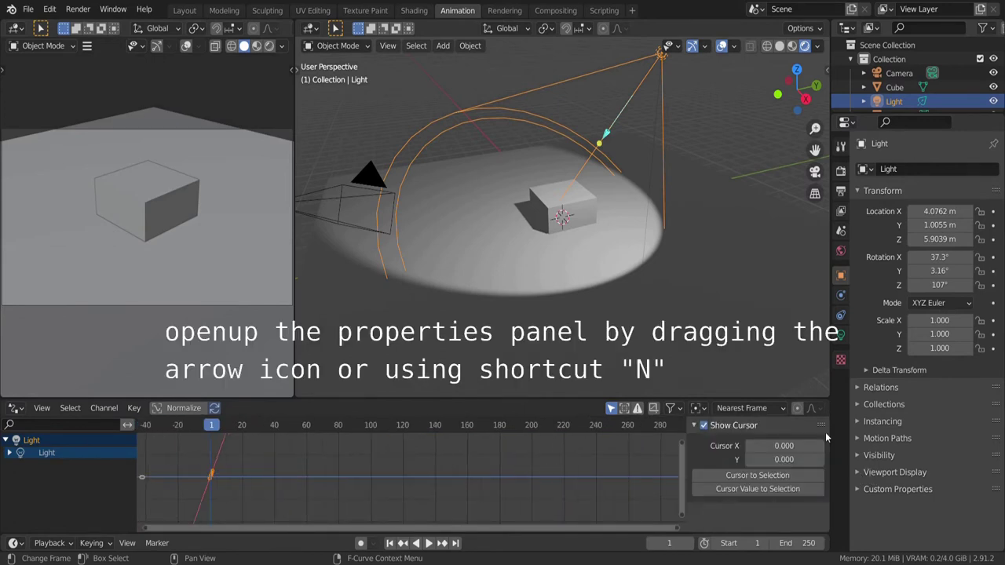
- Expand the Light's driver channels, heighten the Drivers editor, and select the Power channel
{"action": "scroll", "coordinate": [574, 486], "scroll_direction": "down", "scroll_amount": 1}
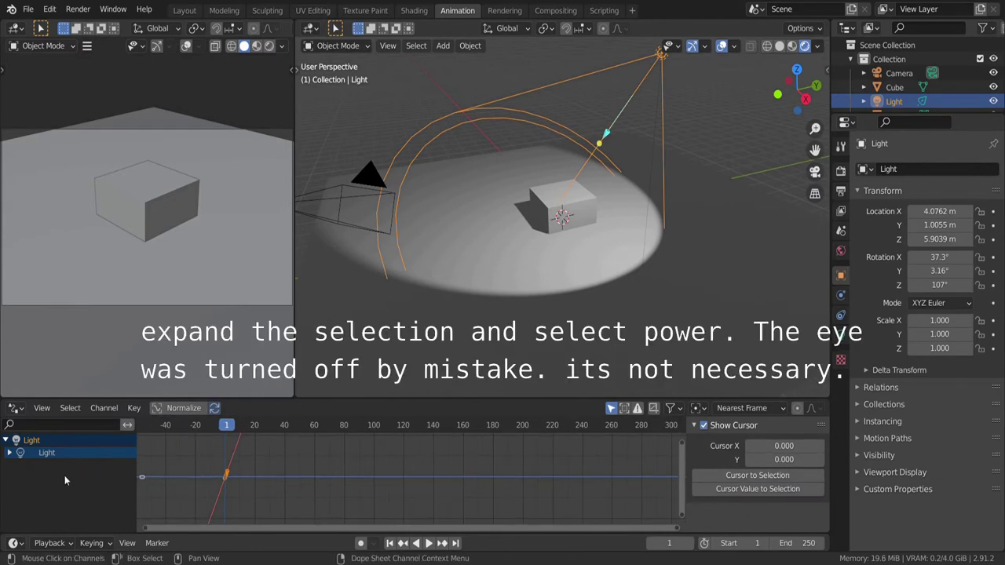
{"action": "left_click", "coordinate": [10, 452]}
{"action": "left_click", "coordinate": [22, 467]}
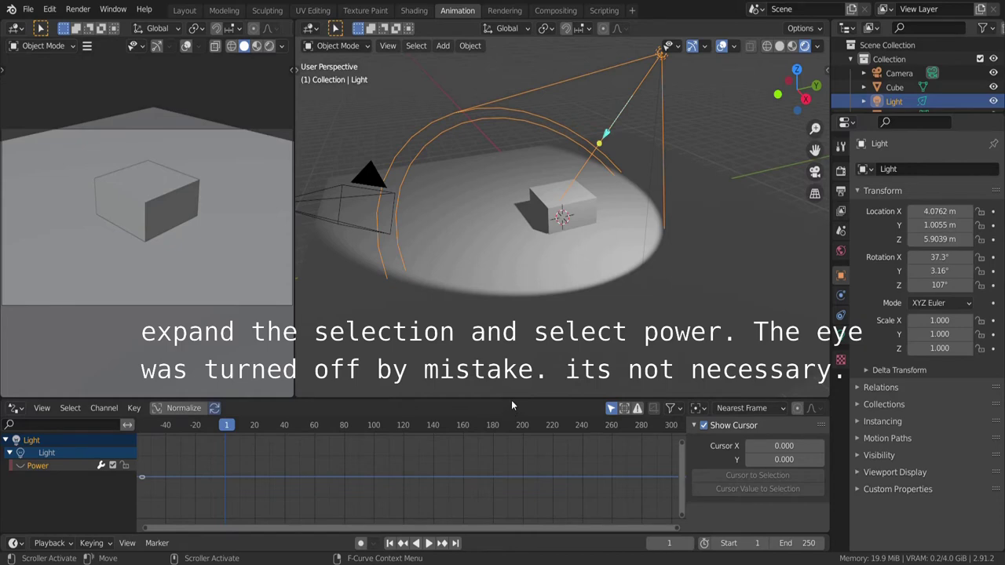
{"action": "left_click_drag", "start_coordinate": [510, 399], "coordinate": [510, 288]}
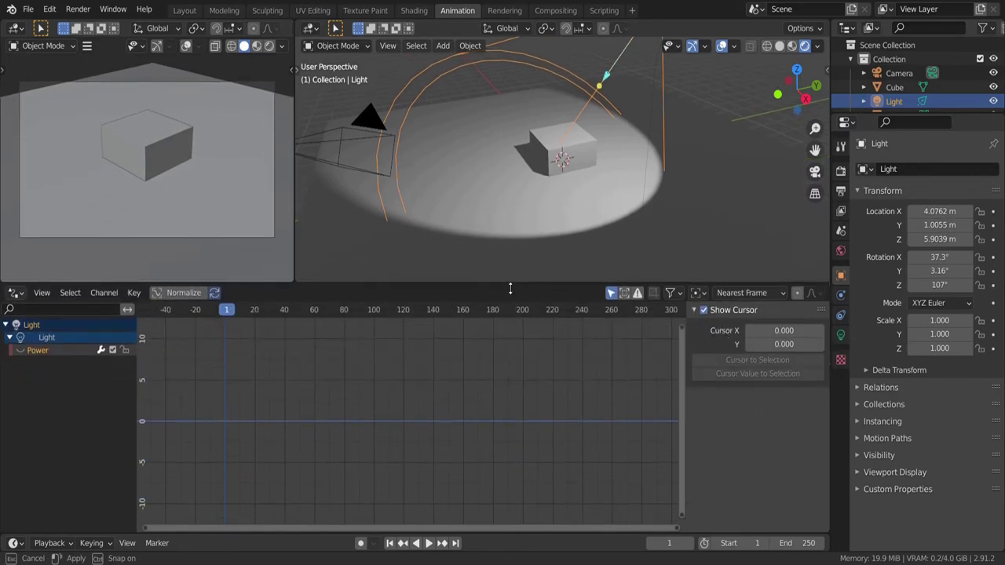
{"action": "left_click", "coordinate": [39, 351]}
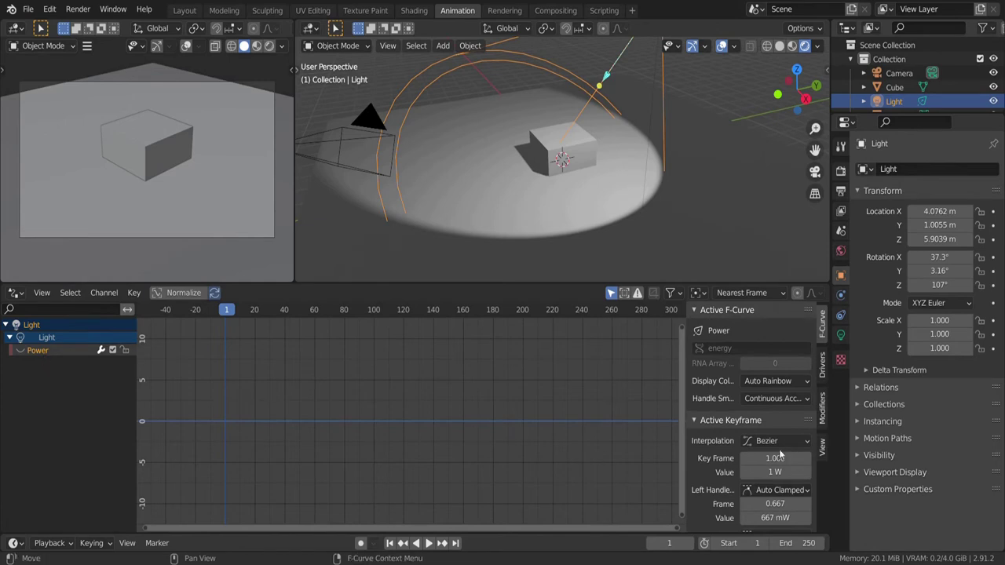
- Set the Power driver variable's type to Transform Channel
{"action": "left_click", "coordinate": [823, 365]}
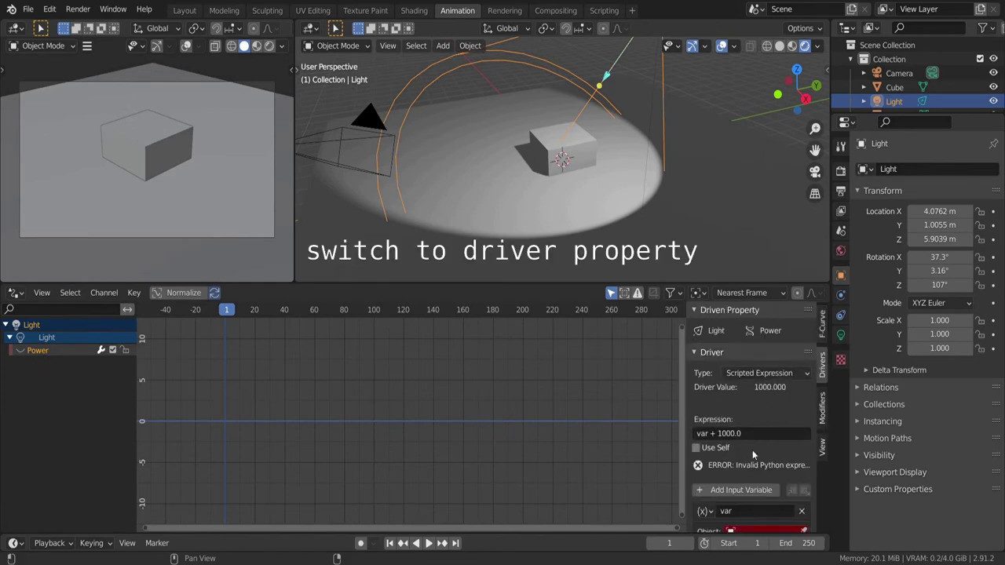
{"action": "scroll", "coordinate": [767, 428], "scroll_direction": "down", "scroll_amount": 1}
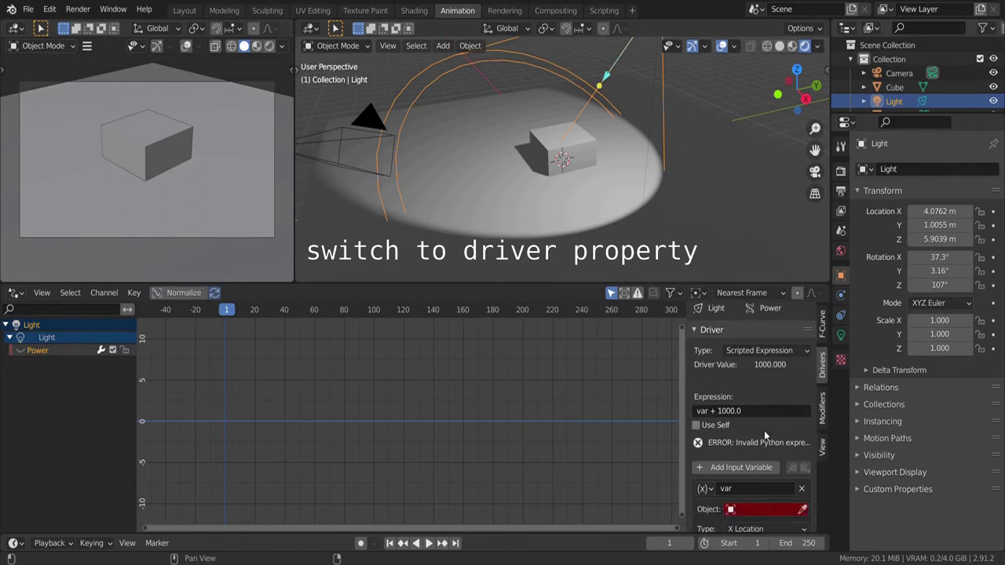
{"action": "left_click", "coordinate": [713, 488]}
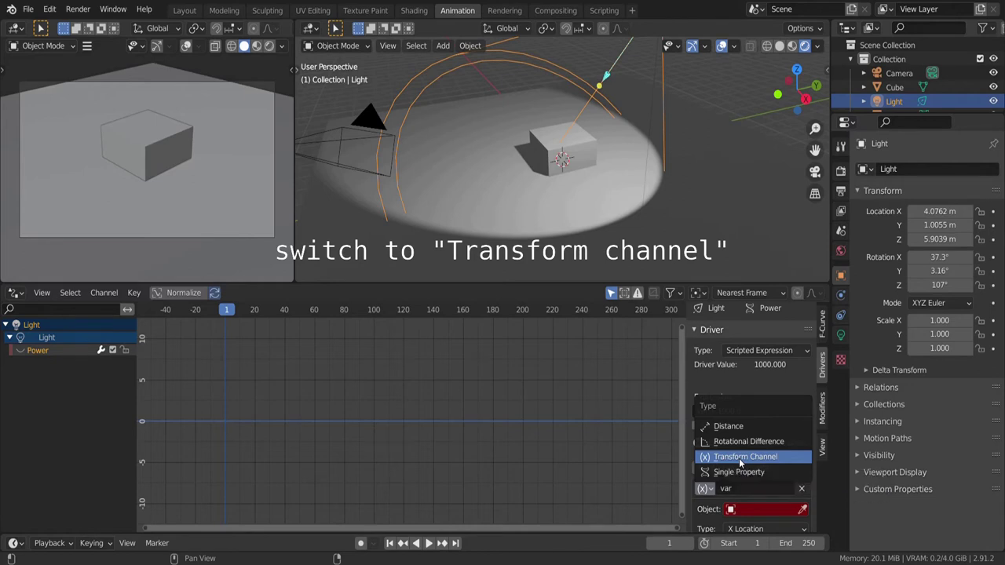
{"action": "left_click", "coordinate": [738, 459]}
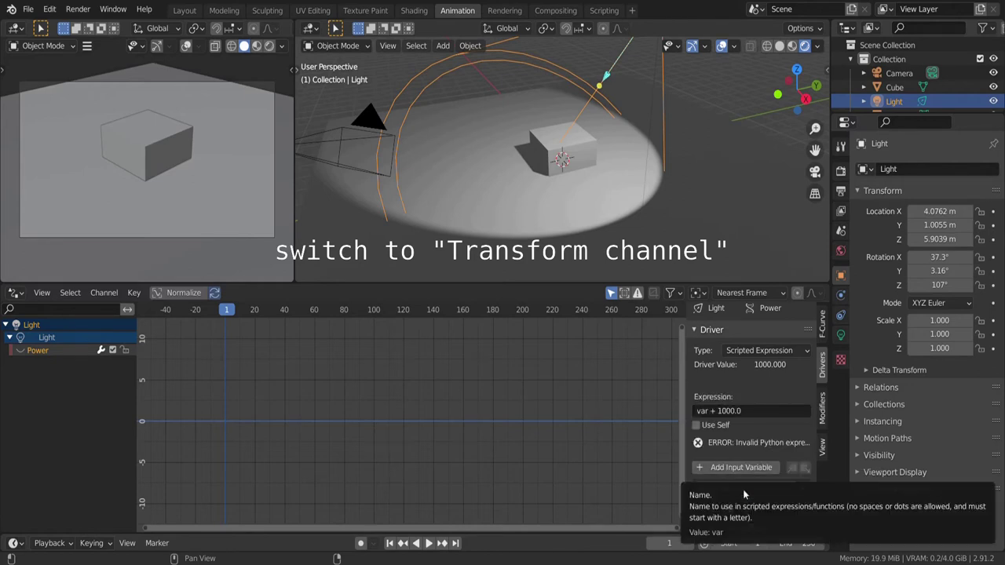
- Replace the old var + 1000.0 expression with just var, copied from the variable name
{"action": "left_click", "coordinate": [764, 411]}
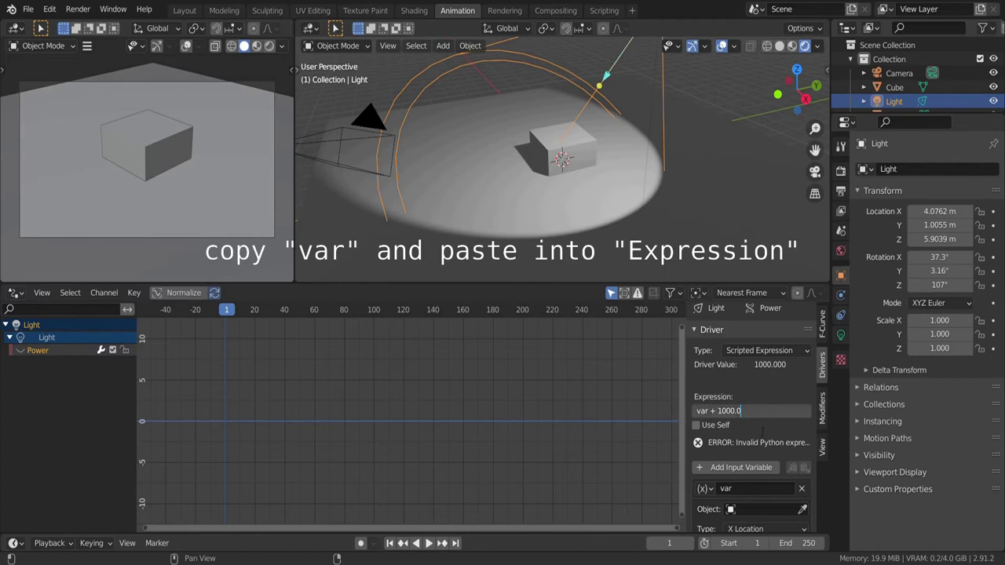
{"action": "key", "text": "Home"}
{"action": "key", "text": "BackSpace"}
{"action": "left_click", "coordinate": [754, 489]}
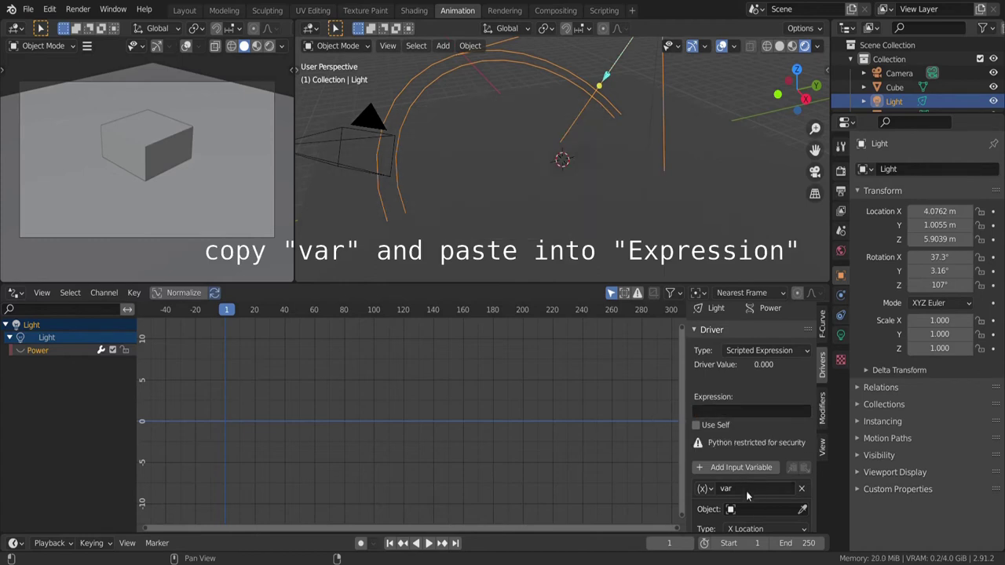
{"action": "double_click", "coordinate": [749, 492]}
{"action": "key", "text": "ctrl+c"}
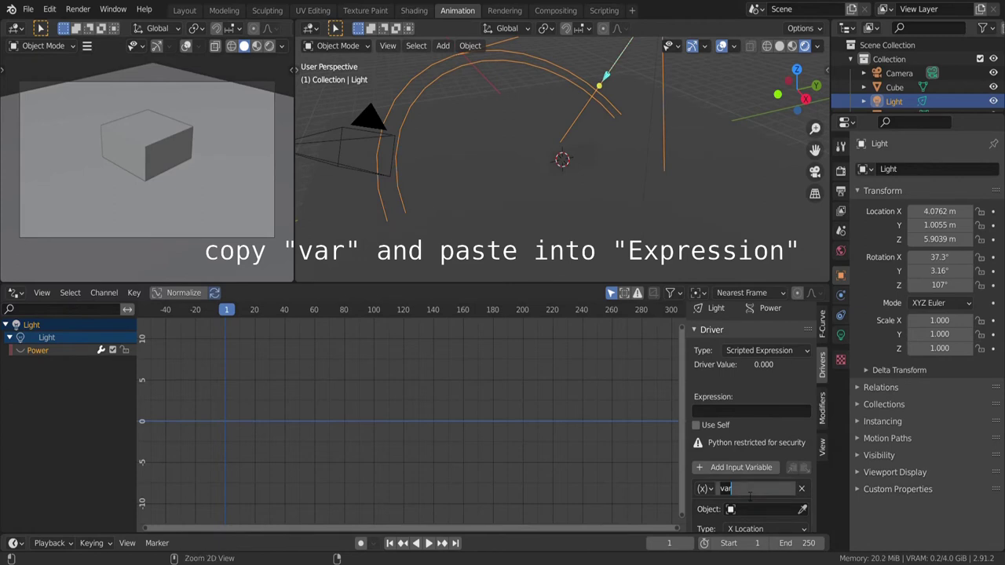
{"action": "left_click", "coordinate": [734, 414]}
{"action": "left_click", "coordinate": [735, 414]}
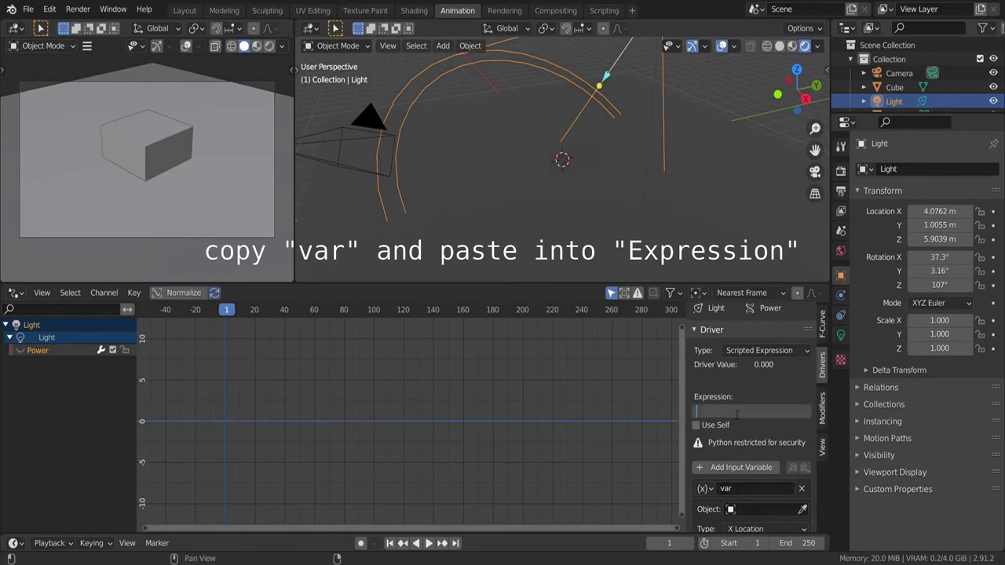
{"action": "key", "text": "ctrl+v"}
{"action": "key", "text": "Return"}
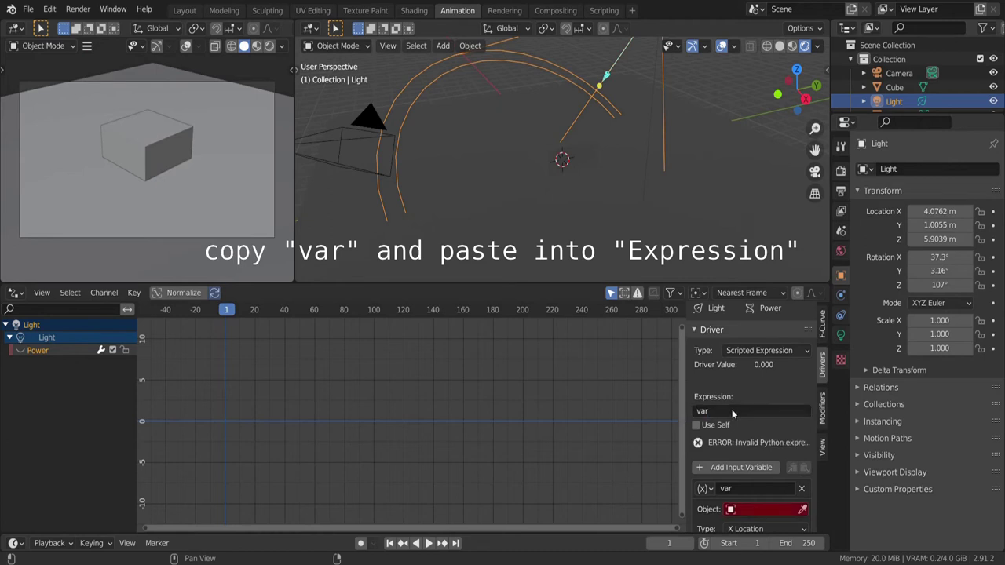
- Point the driver variable var at the Cube and have it read Z Location
{"action": "left_click", "coordinate": [775, 510]}
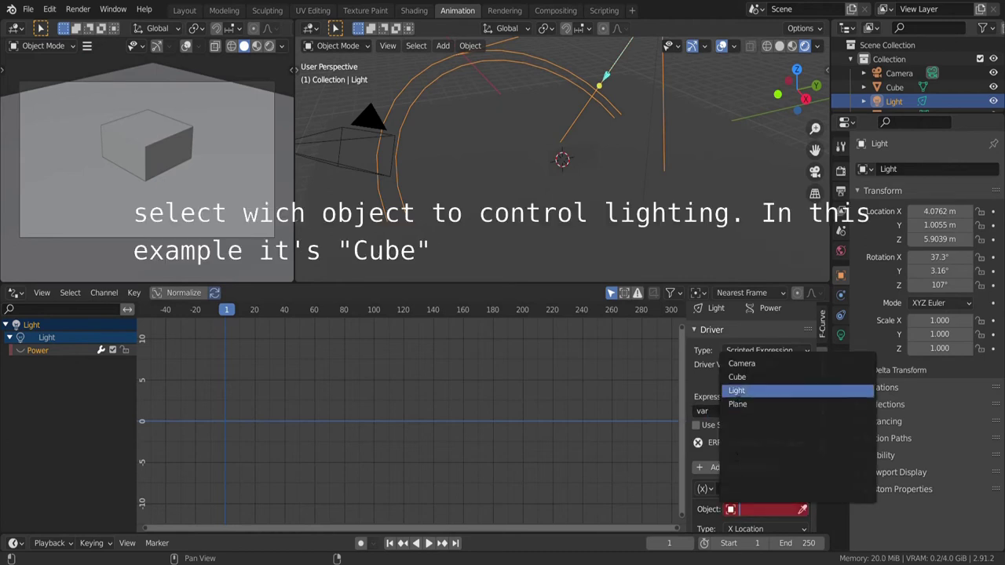
{"action": "left_click", "coordinate": [747, 379]}
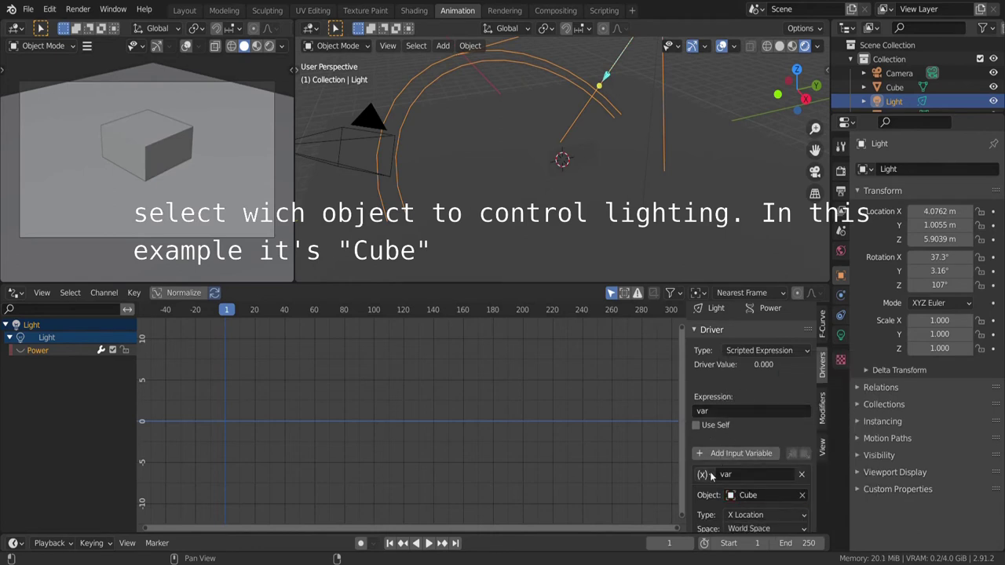
{"action": "scroll", "coordinate": [754, 511], "scroll_direction": "down", "scroll_amount": 2}
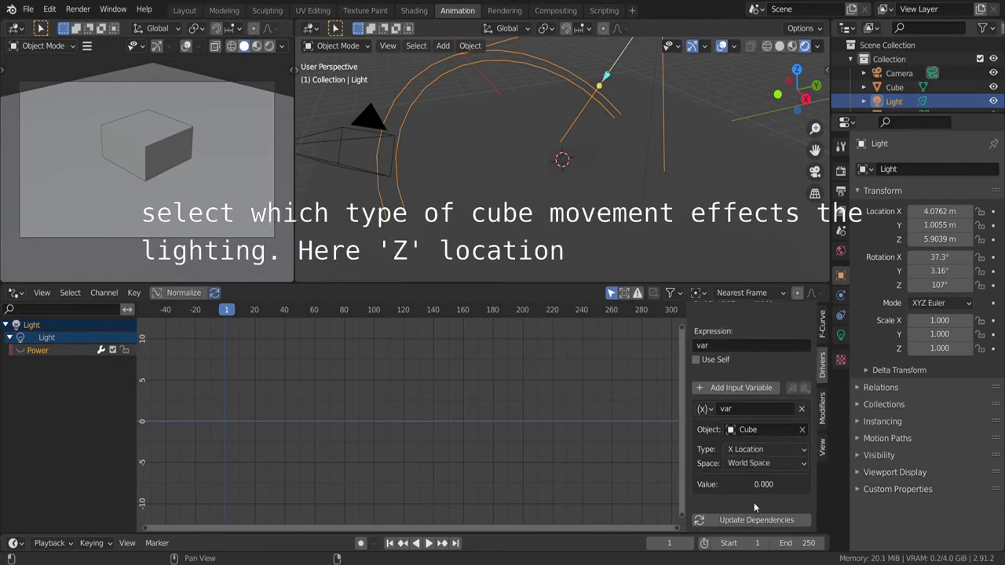
{"action": "left_click", "coordinate": [789, 452]}
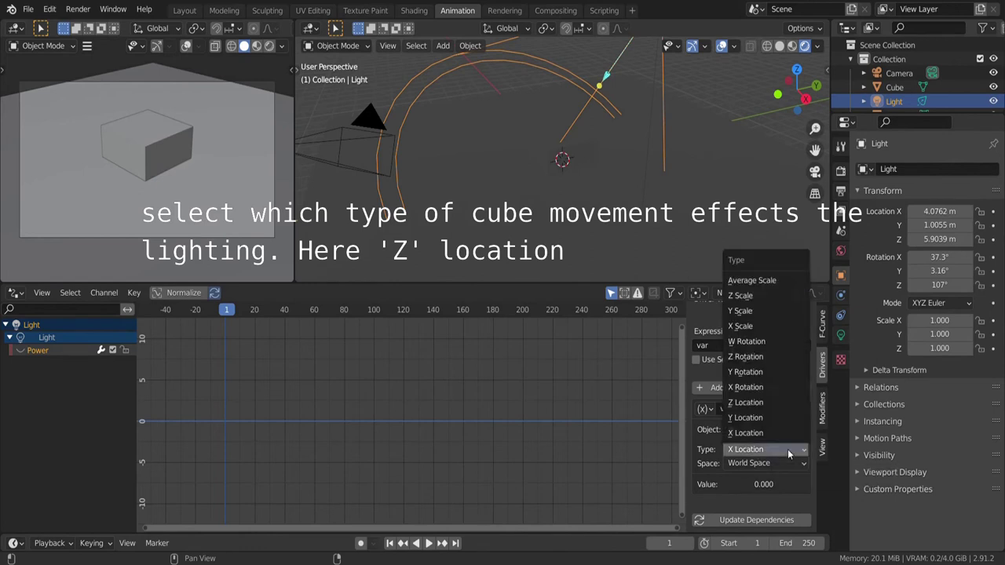
{"action": "left_click", "coordinate": [750, 403]}
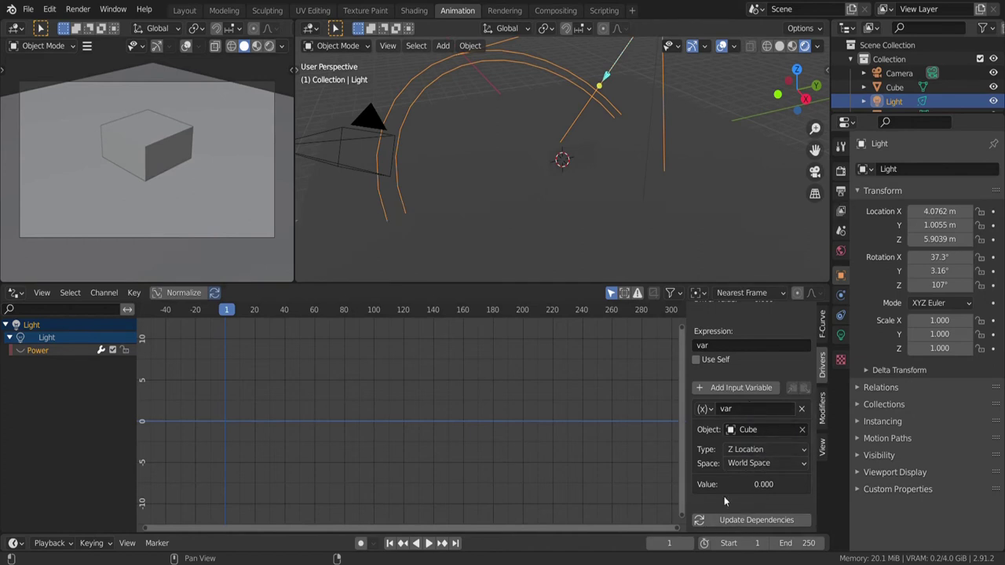
- Lift the cube along Z to 3.0806 m, then reselect the light to see Power at 3.081
{"action": "left_click", "coordinate": [577, 160]}
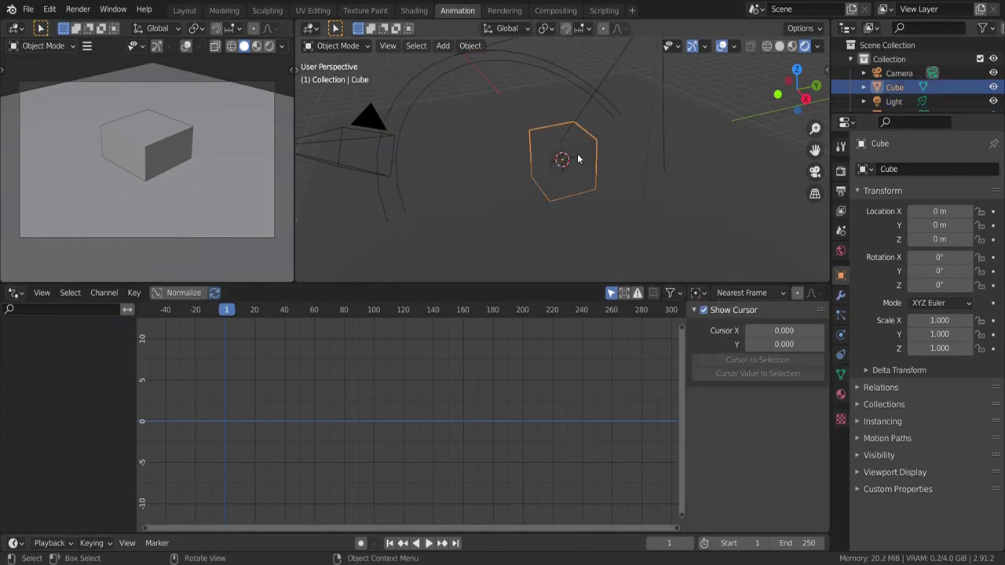
{"action": "key", "text": "g"}
{"action": "key", "text": "z"}
{"action": "left_click", "coordinate": [581, 78]}
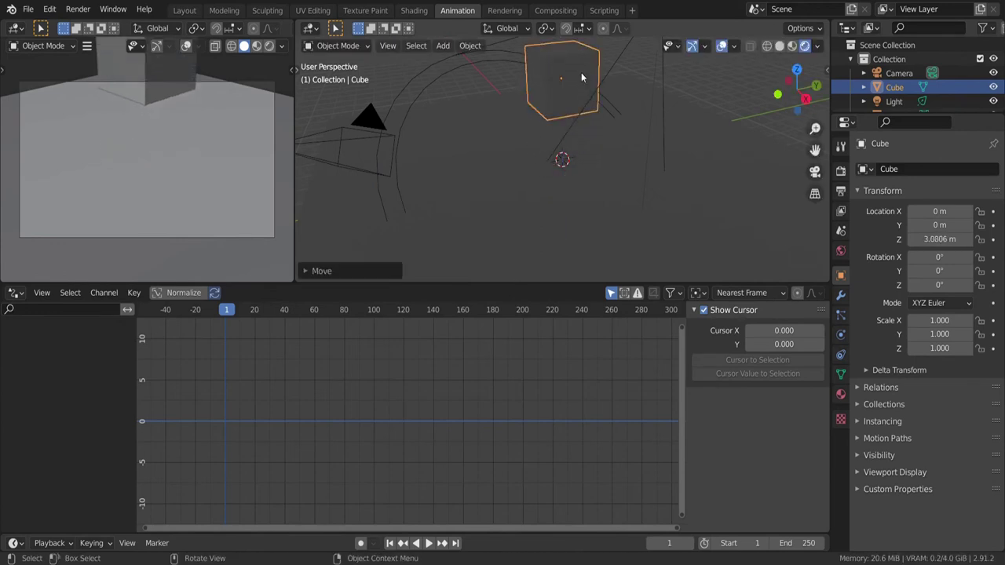
{"action": "middle_click_drag", "start_coordinate": [632, 239], "coordinate": [631, 217]}
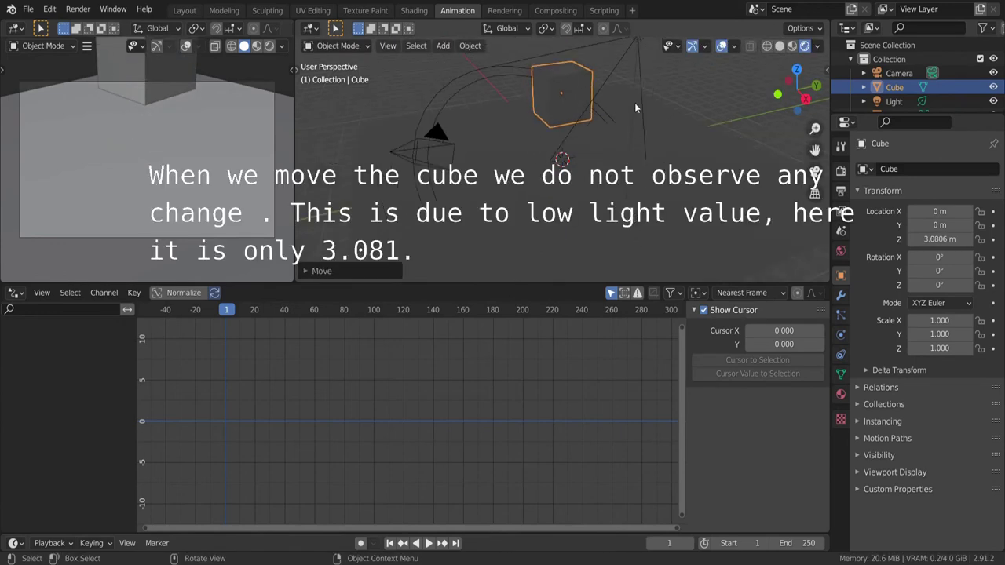
{"action": "left_click", "coordinate": [638, 39]}
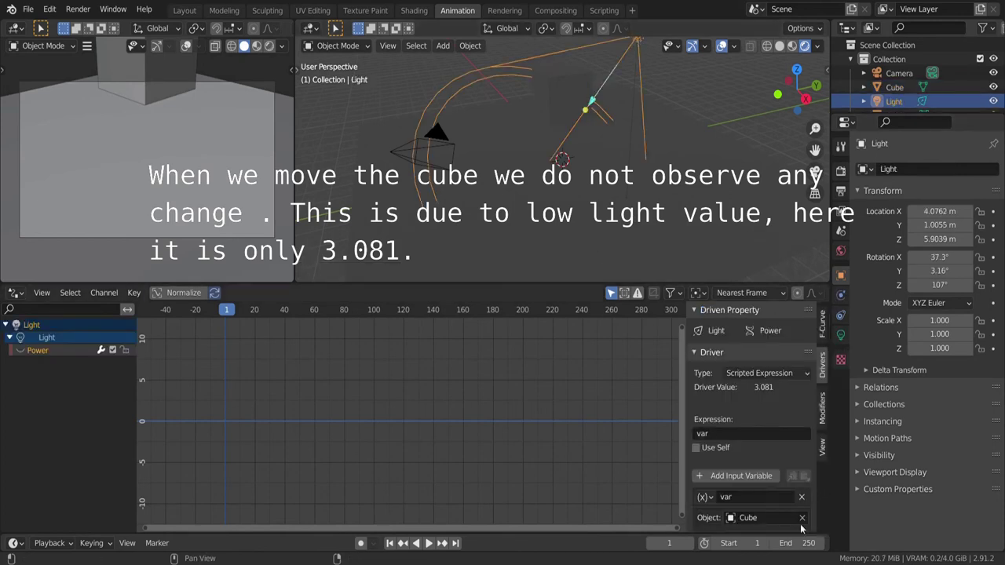
- Change the Power driver expression to var*100, so the driver reads 308.060
{"action": "left_click", "coordinate": [738, 435]}
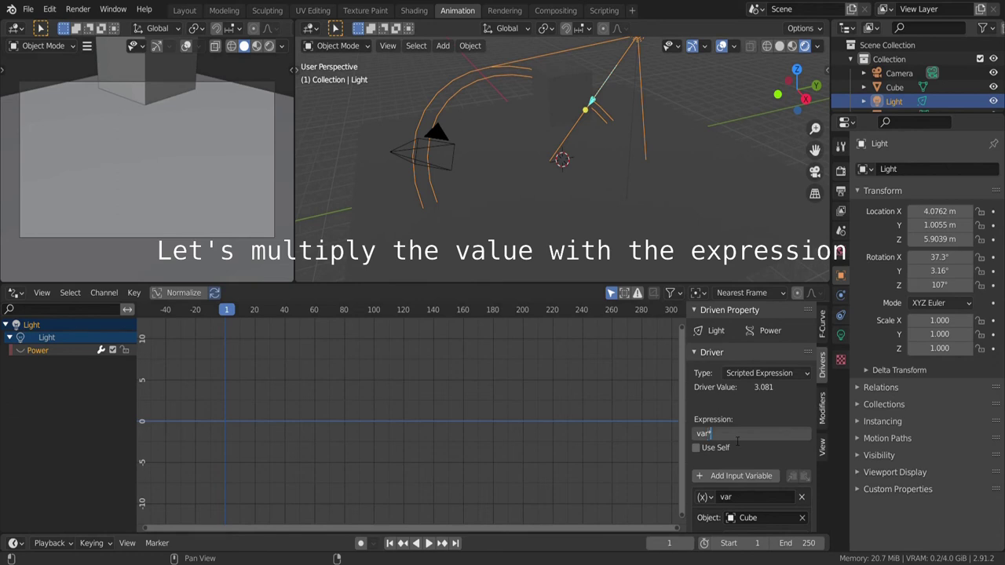
{"action": "type", "text": "100"}
{"action": "key", "text": "Return"}
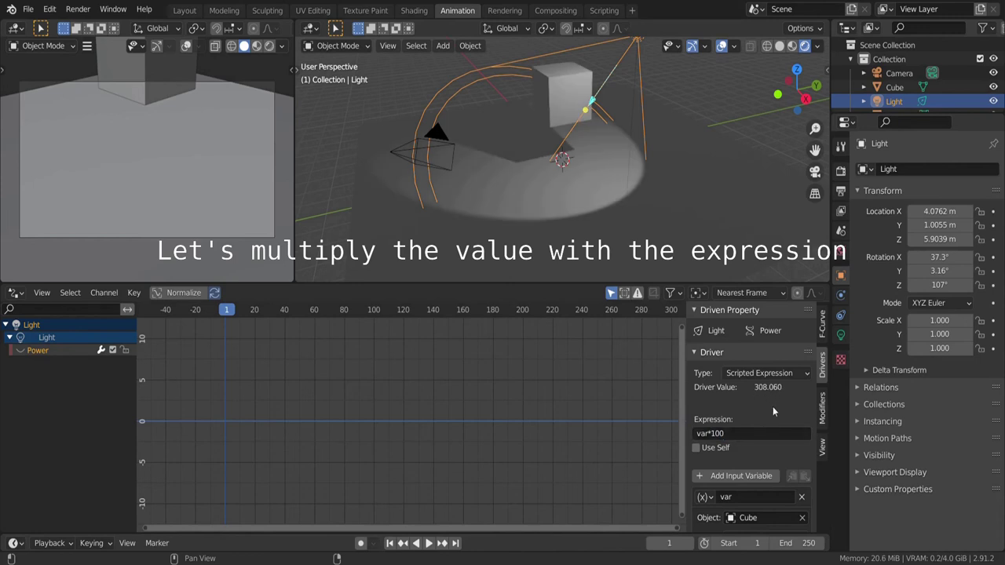
{"action": "left_click", "coordinate": [565, 98]}
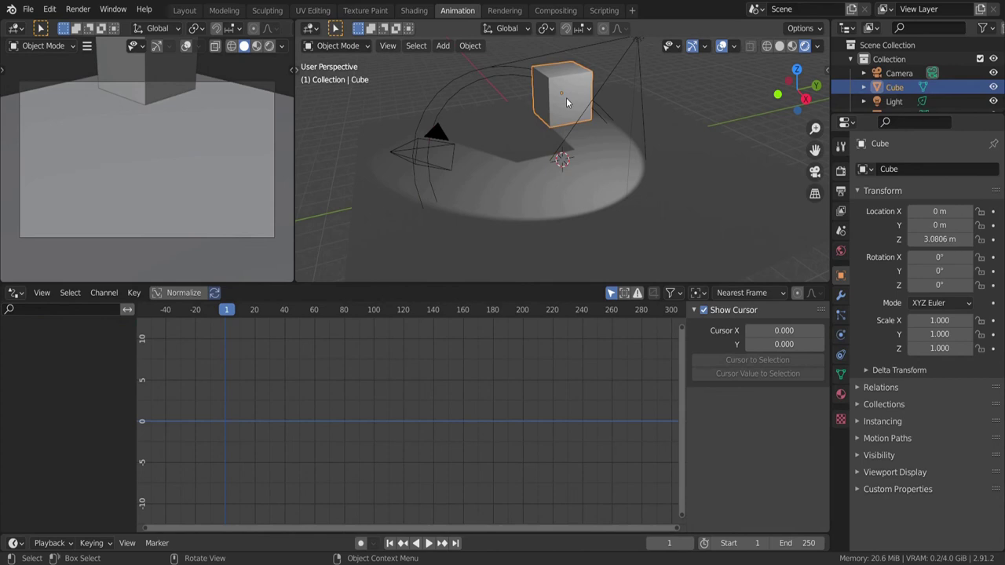
- Move the cube to Z 3.0806 m, then clear its location so Power drops to 0.000
{"action": "key", "text": "g"}
{"action": "key", "text": "z"}
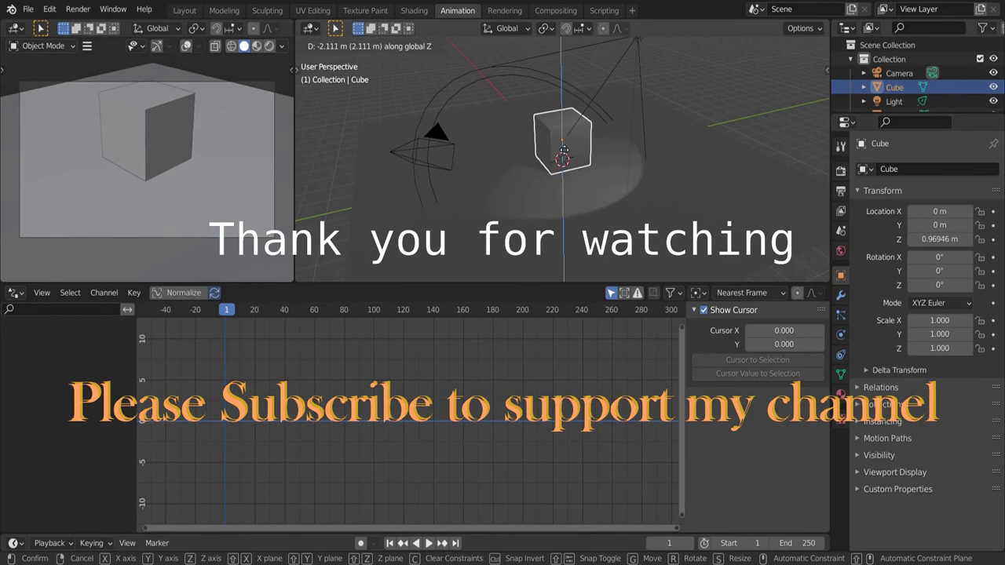
{"action": "left_click", "coordinate": [560, 149]}
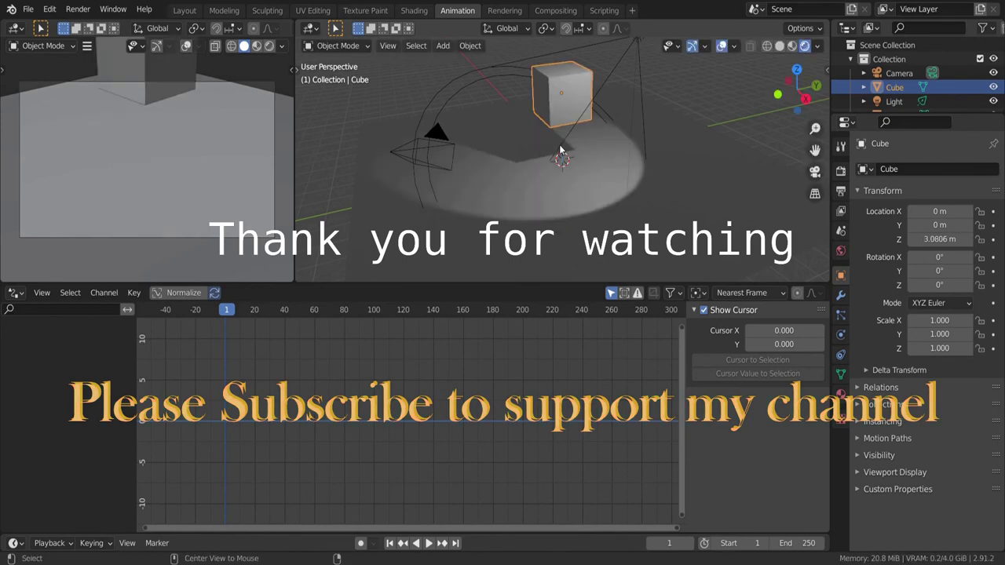
{"action": "key", "text": "alt+g"}
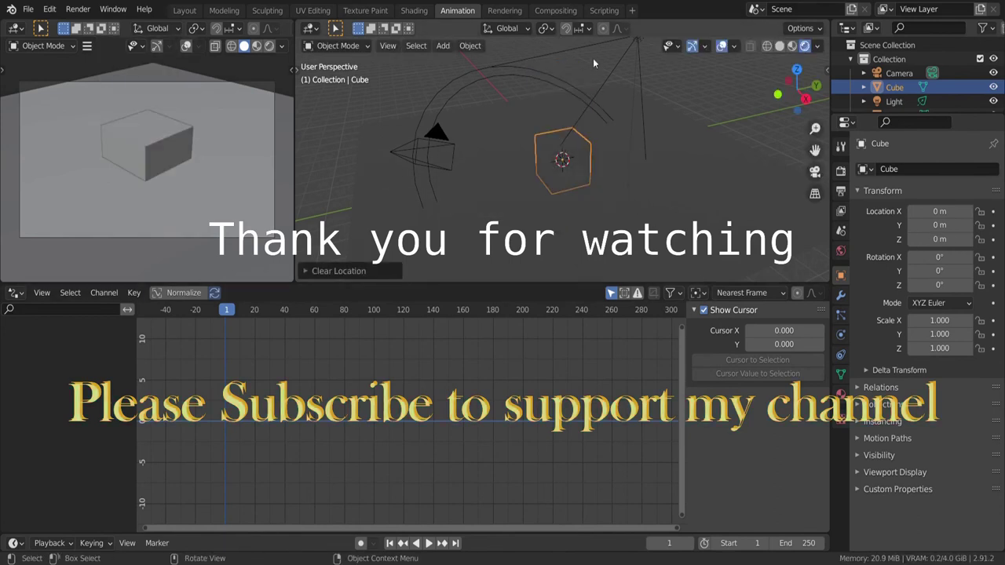
{"action": "left_click", "coordinate": [637, 44]}
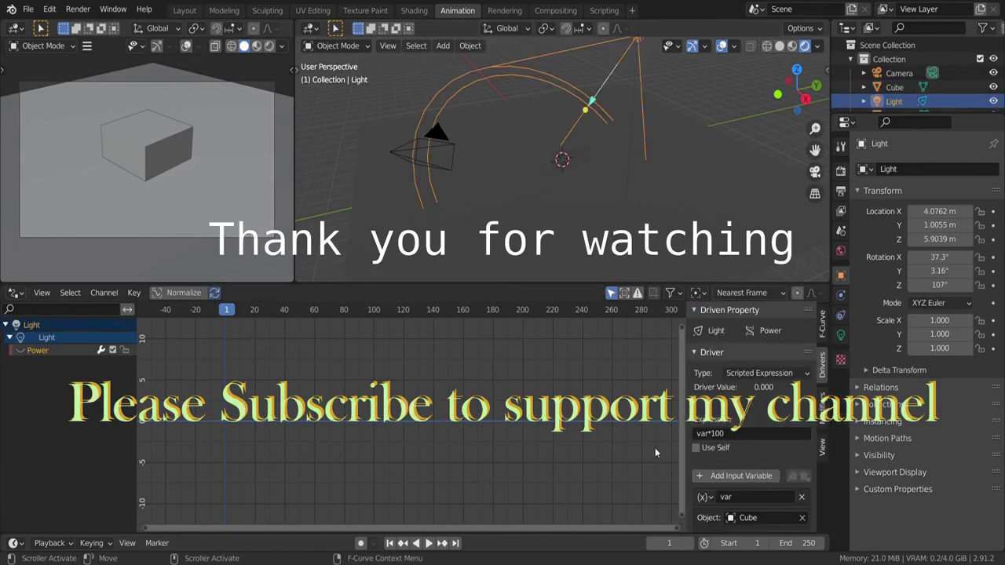
{"action": "left_click", "coordinate": [184, 10]}
- Look through the camera, then start a Z move on the cube and cancel it
{"action": "key", "text": "KP_0"}
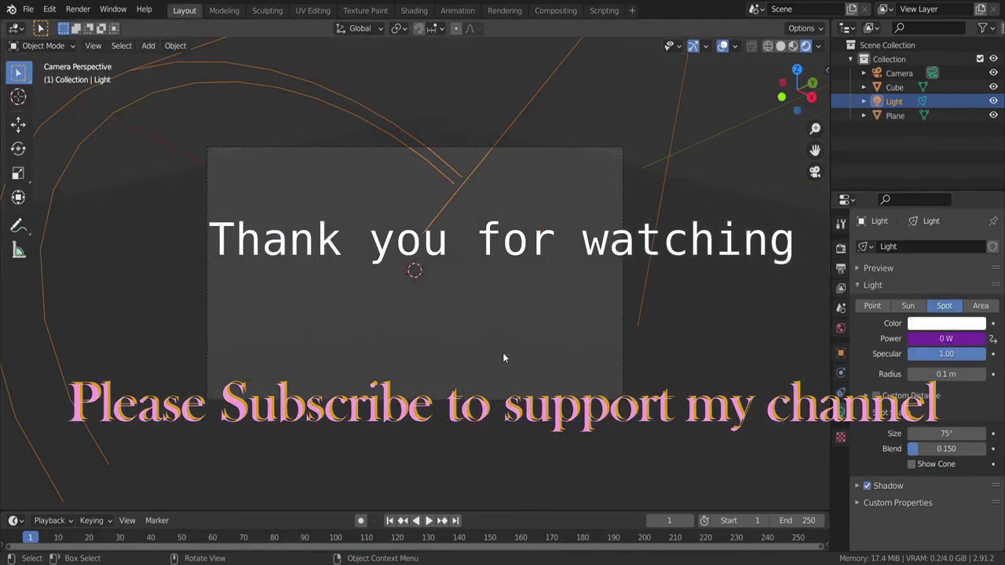
{"action": "left_click", "coordinate": [467, 313]}
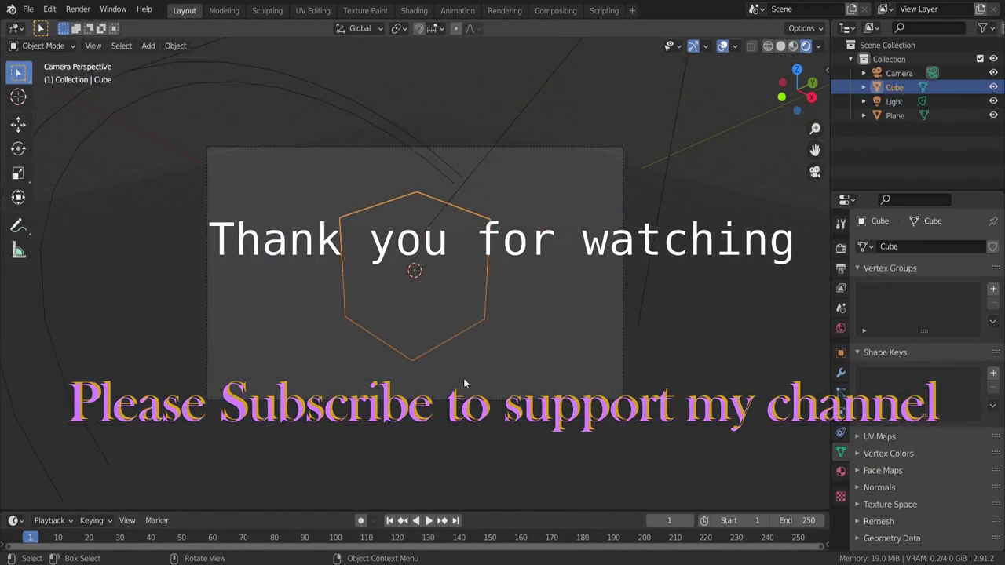
{"action": "key", "text": "g"}
{"action": "key", "text": "z"}
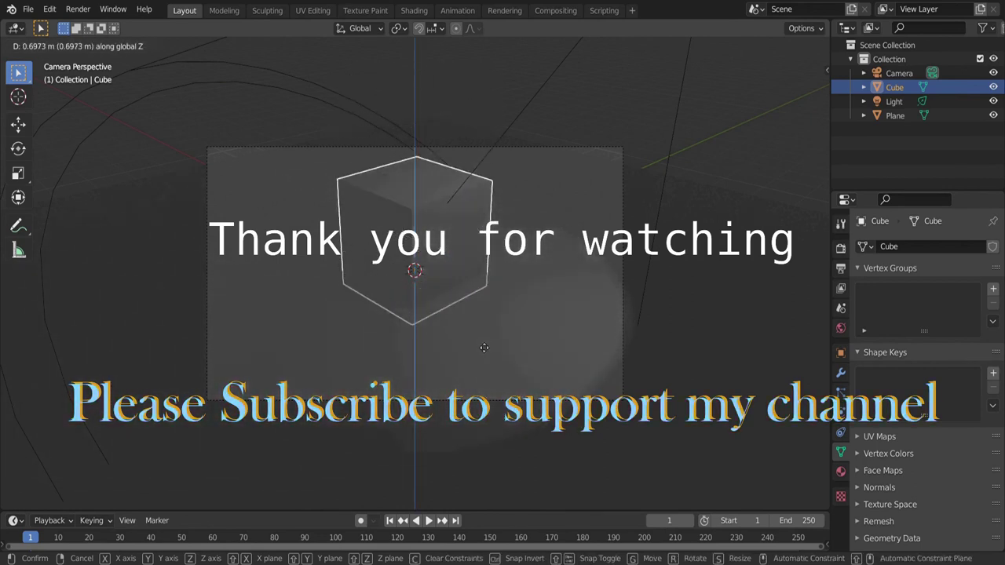
{"action": "right_click", "coordinate": [479, 342]}
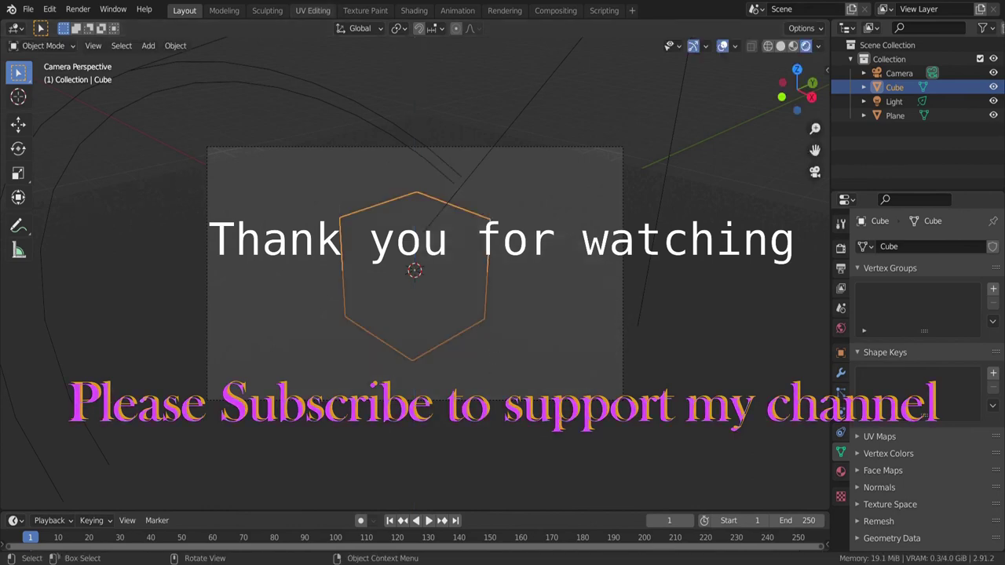